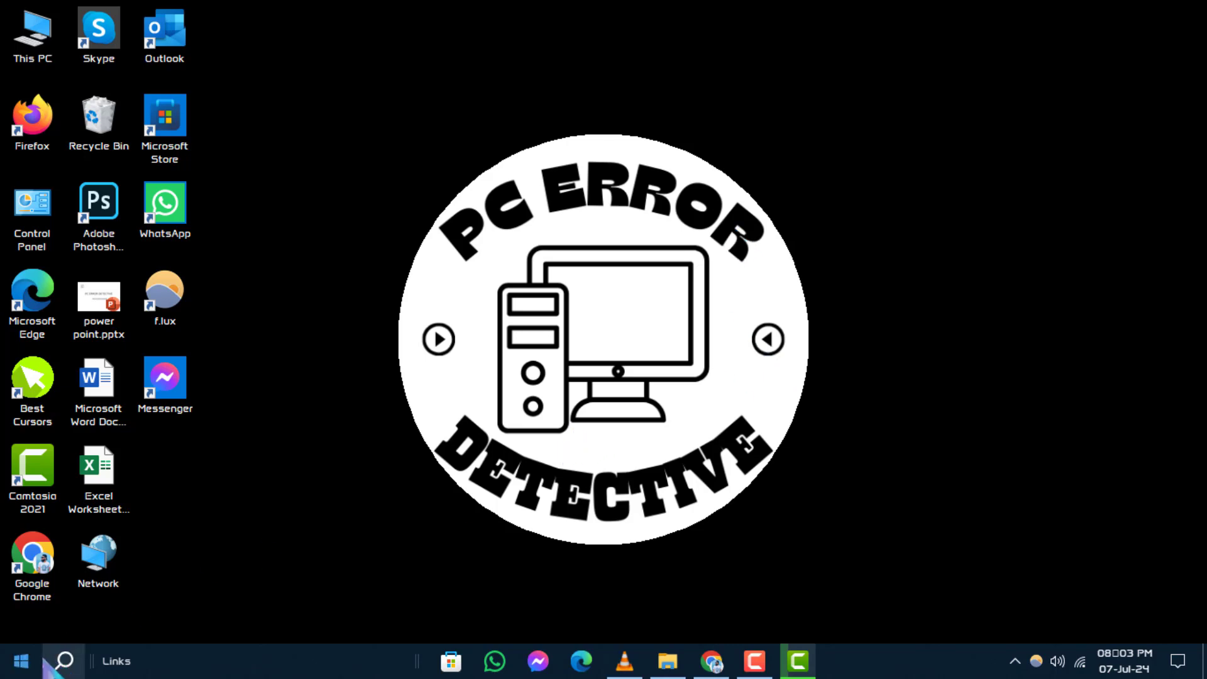
left_click(21, 660)
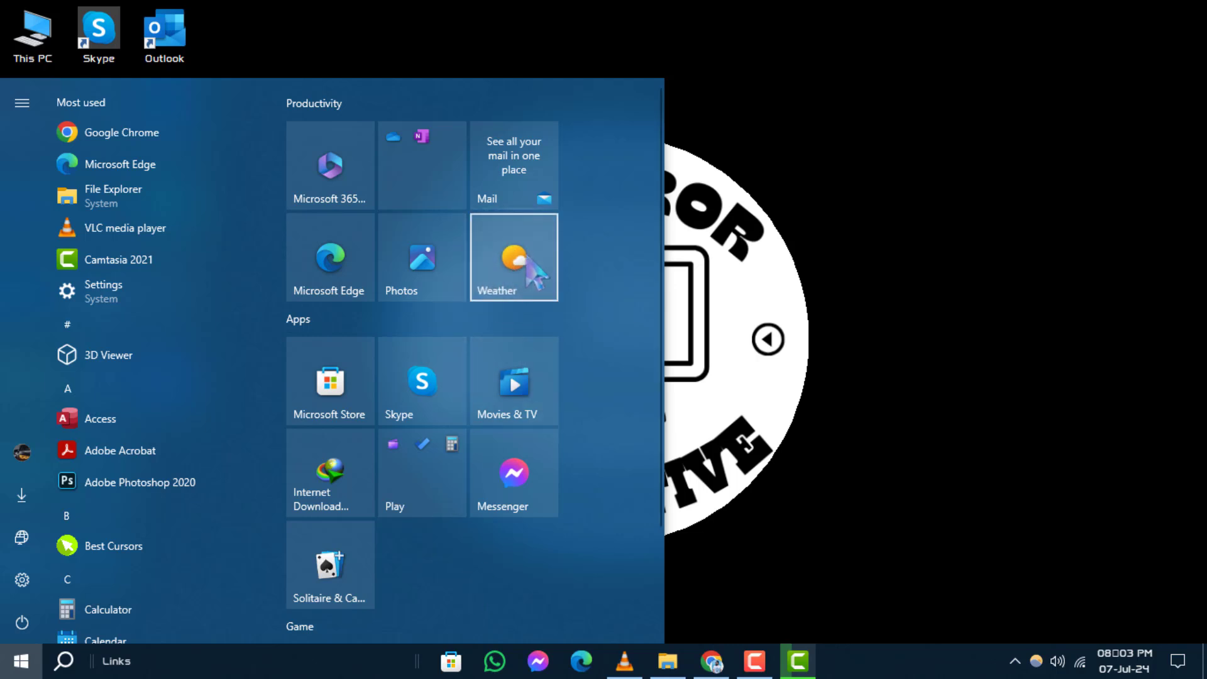
Turn Live Tile off for the Weather tile from its context menu.
right_click(534, 274)
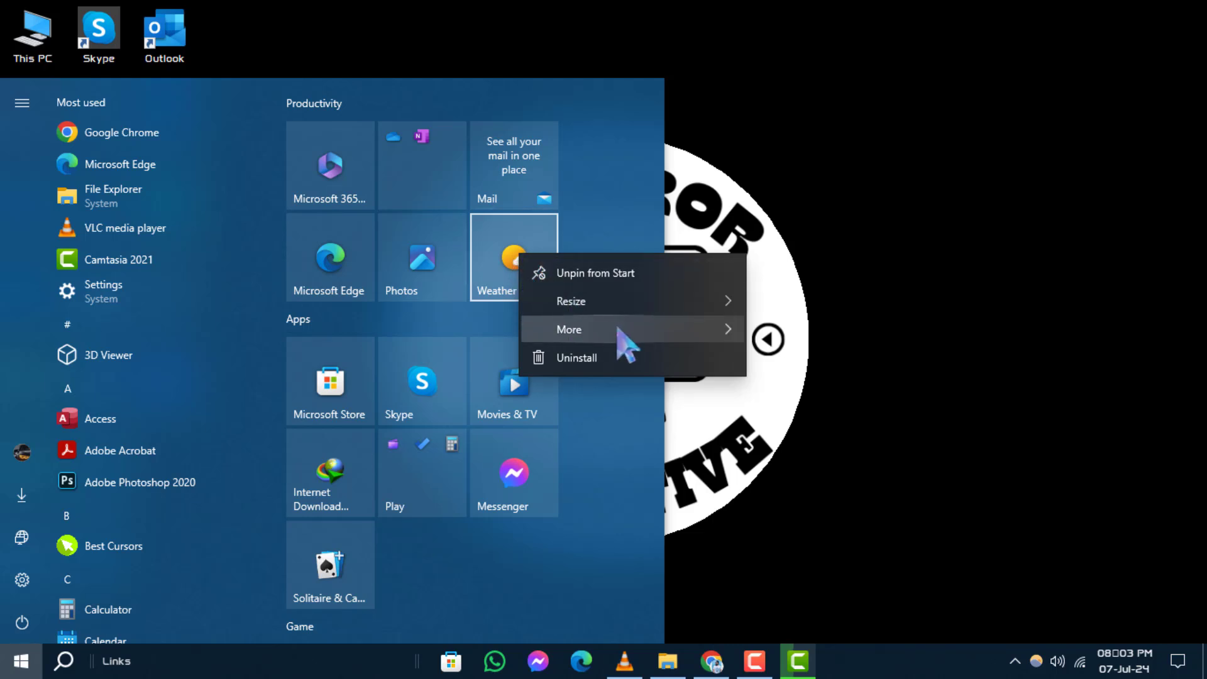
mouse_move(623, 329)
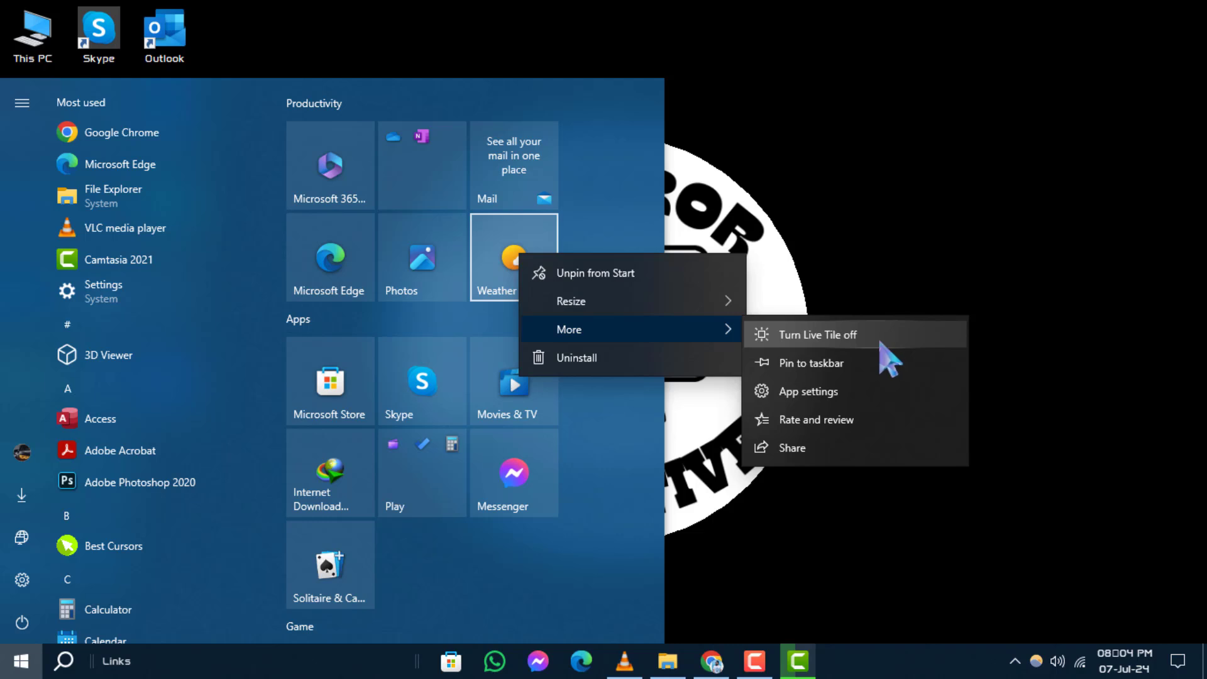
left_click(888, 350)
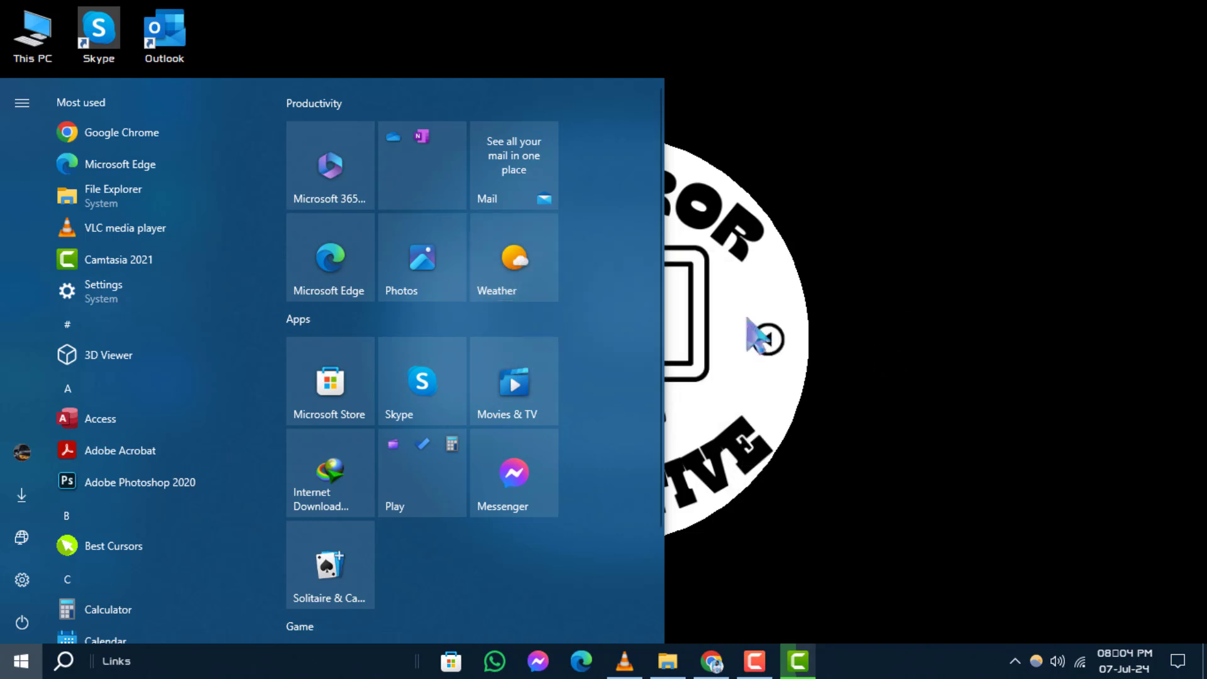
left_click(529, 290)
Dismiss the tile options and close the Weather app window that opened.
right_click(529, 284)
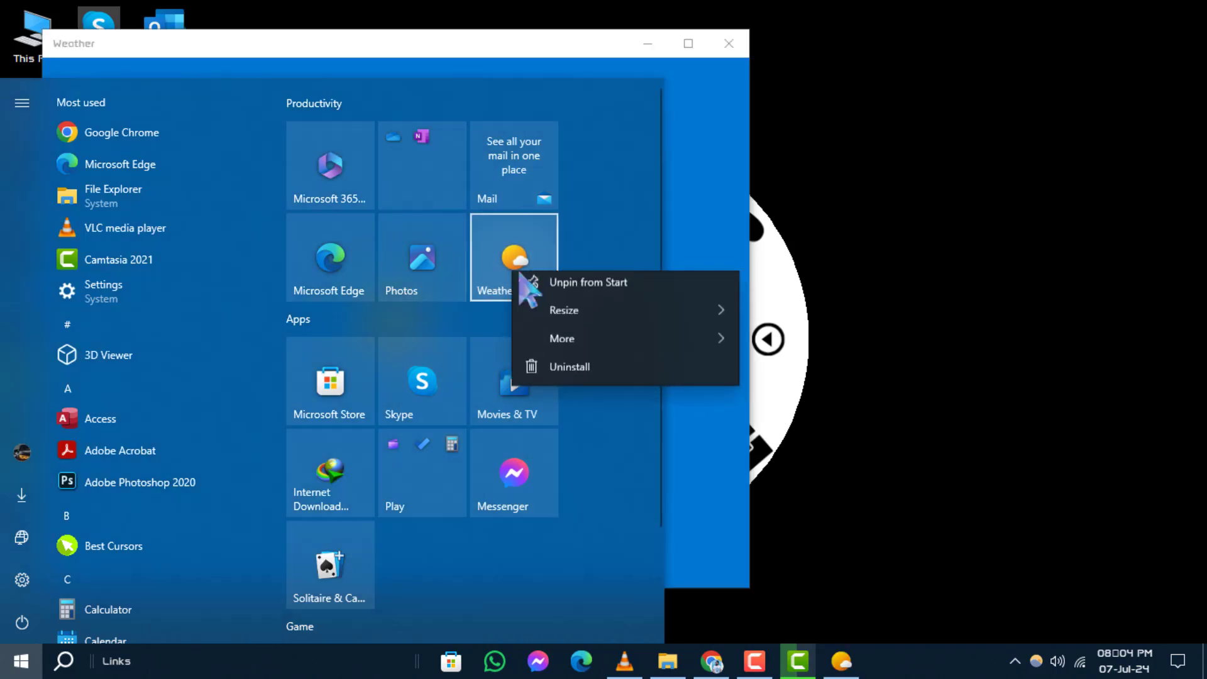
left_click(703, 121)
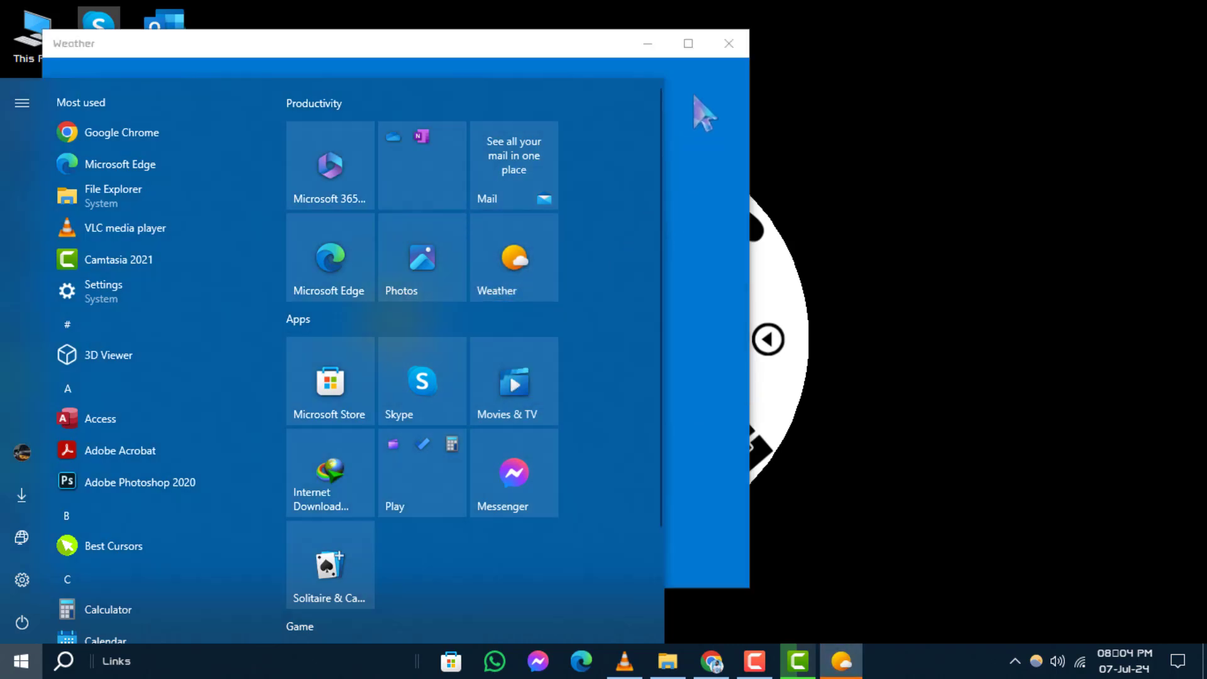
left_click(557, 47)
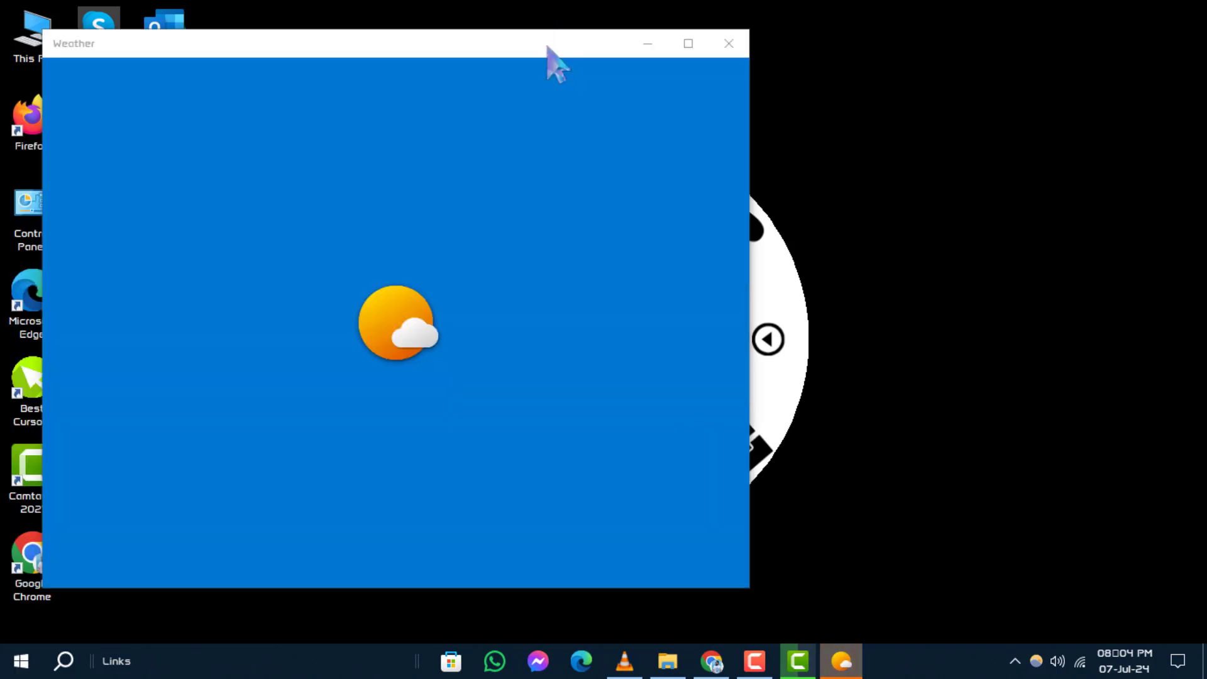
left_click(728, 43)
Confirm the Weather tile is static via its options, then close the Start menu to the desktop.
left_click(20, 660)
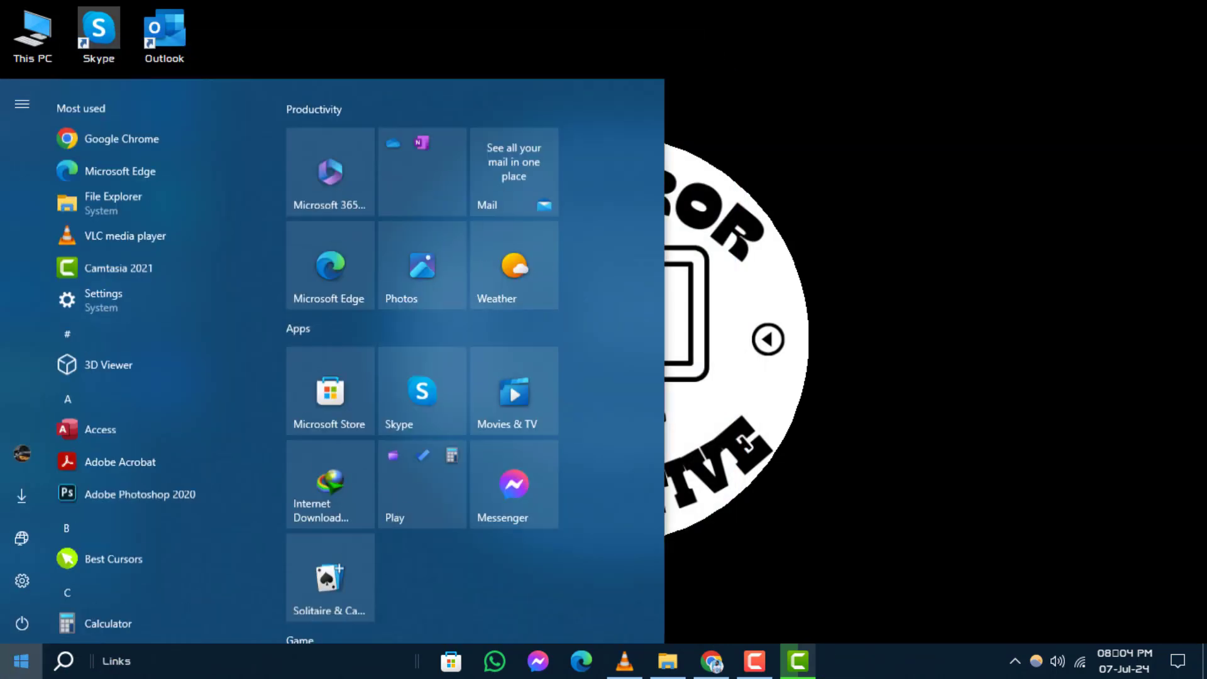
right_click(509, 274)
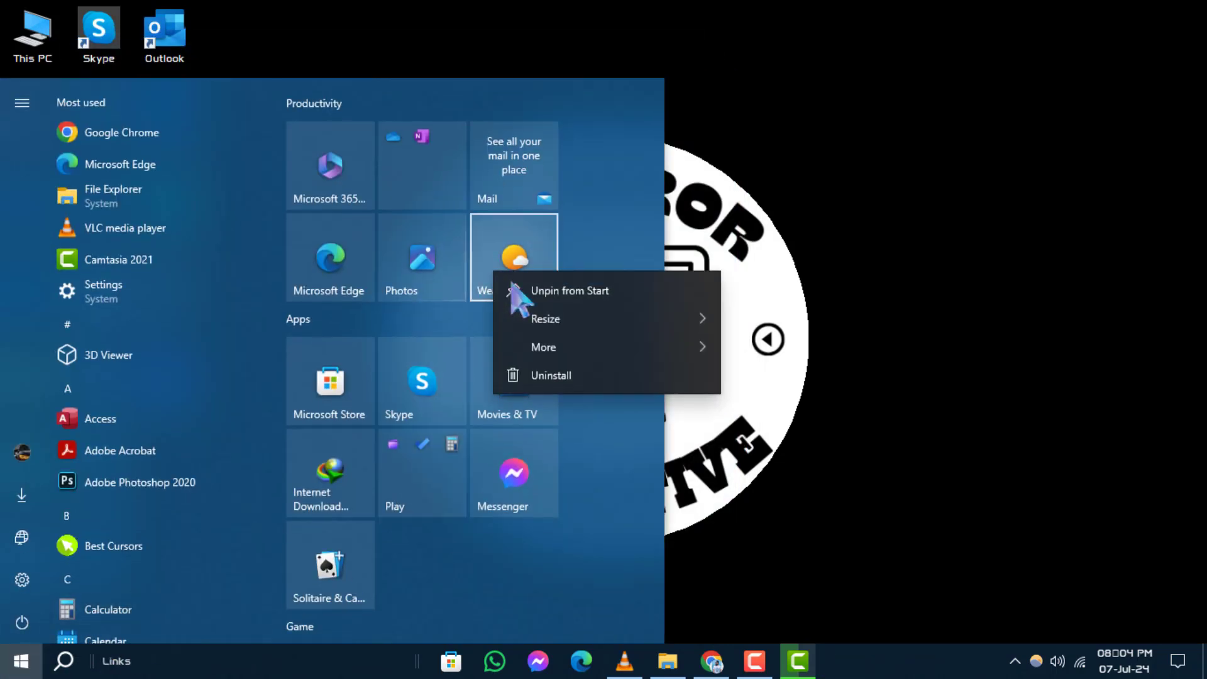
mouse_move(543, 347)
left_click(792, 352)
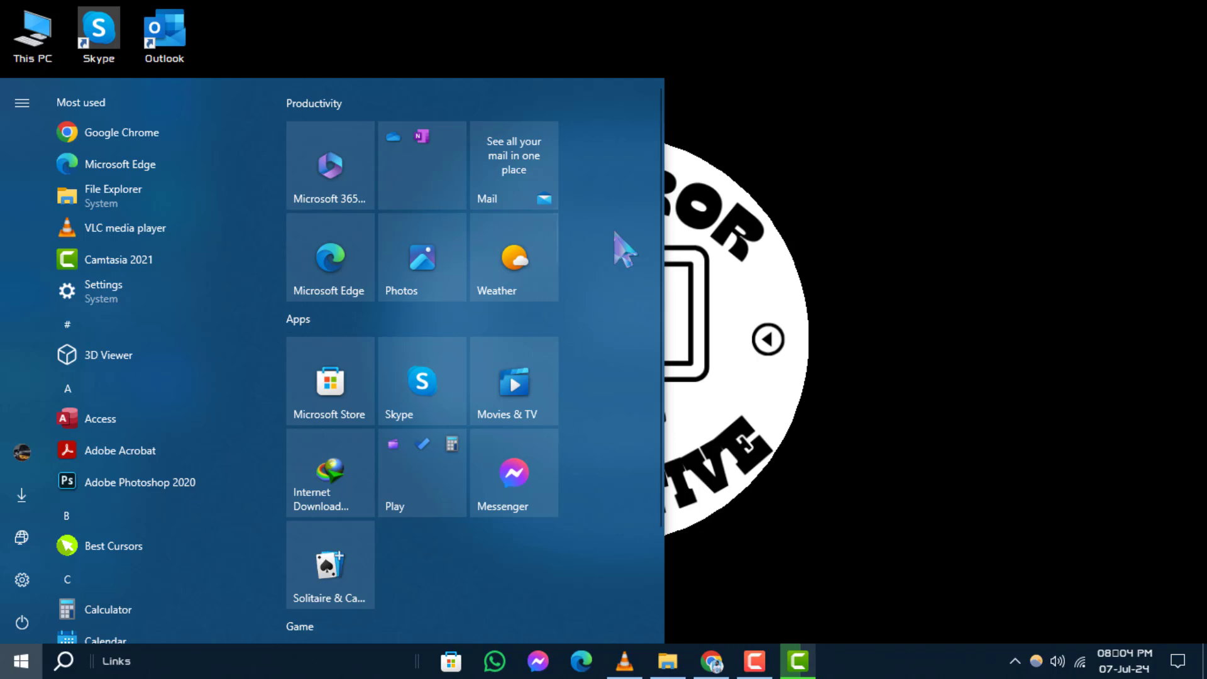
left_click(793, 279)
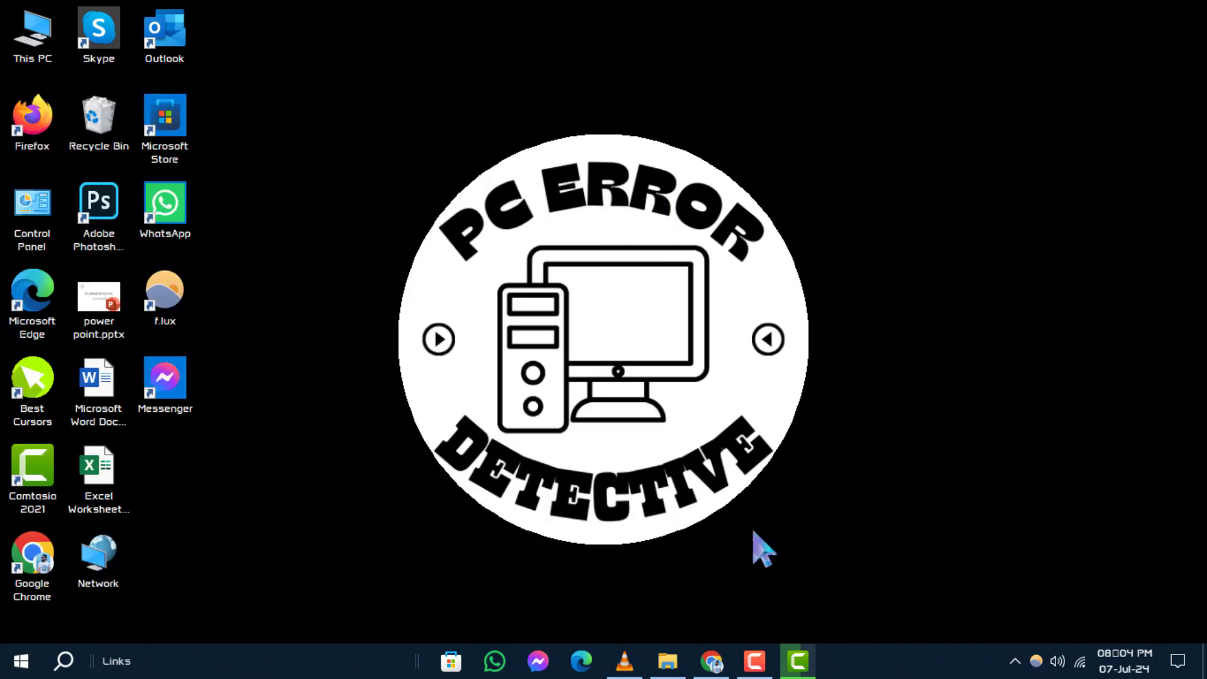